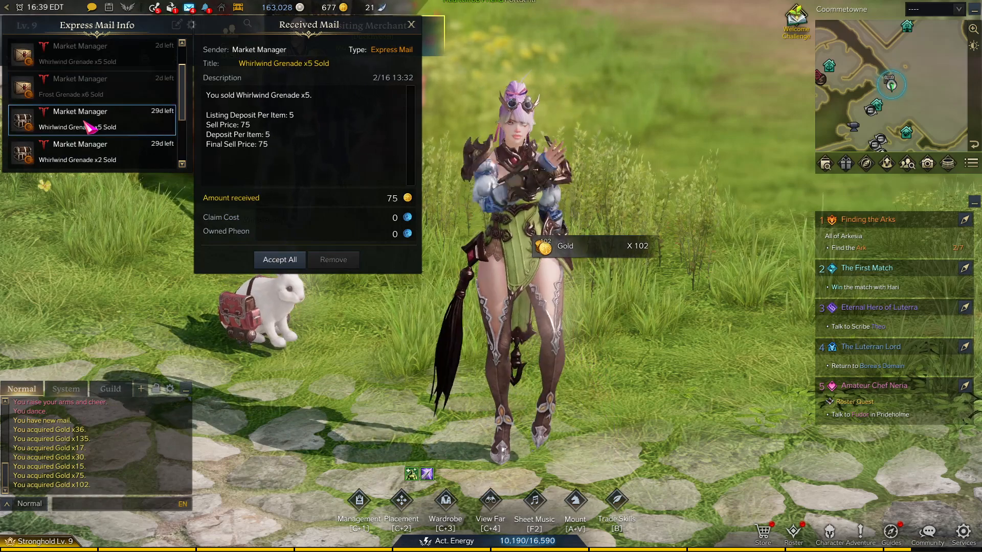
Claim the 75 and 30 gold from the two Whirlwind Grenade sale mails
click(277, 262)
scroll(123, 140, down, 1)
click(121, 124)
click(278, 261)
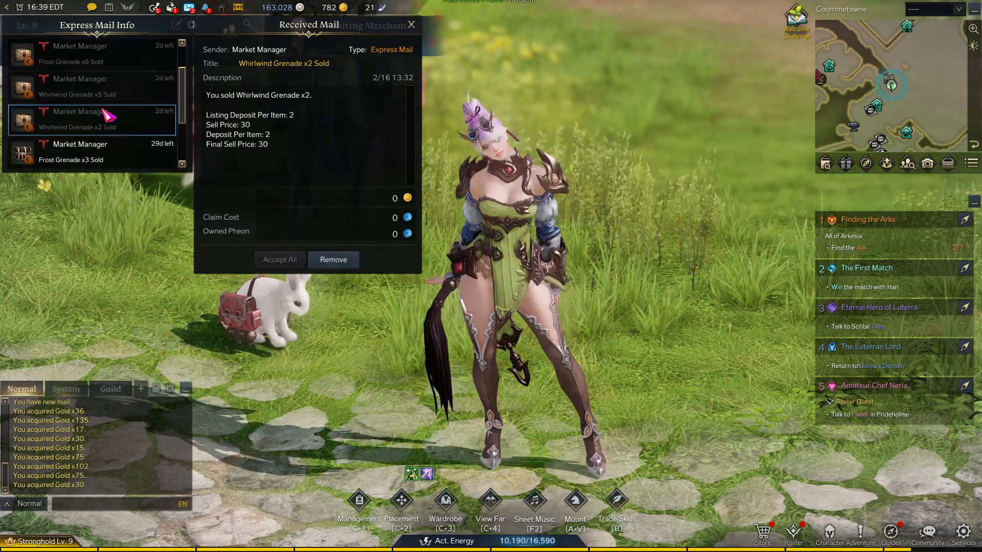
Claim the 51 and 34 gold from the two Frost Grenade sale mails, then close the mail panel
scroll(110, 115, down, 1)
click(105, 120)
click(278, 260)
scroll(102, 123, down, 1)
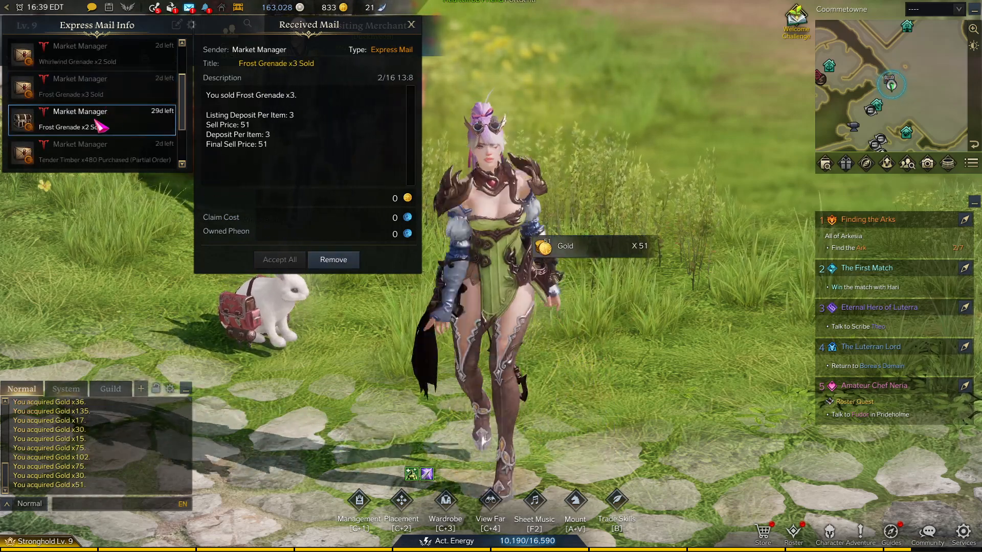
click(98, 122)
click(277, 259)
click(411, 24)
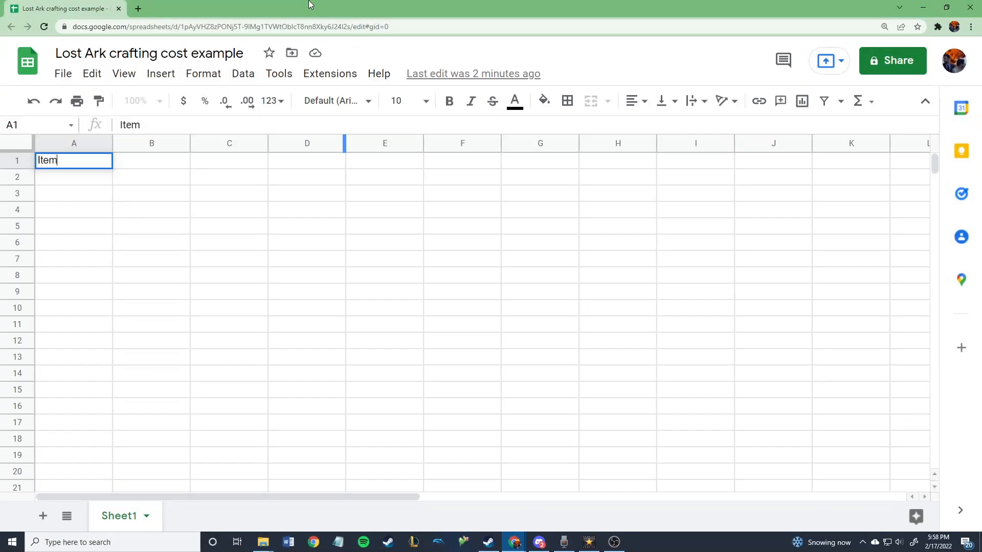
List Exquisite mushroom, Fresh mushroom, Rare relic and Crude mushroom under the Item header
key(Return)
text(Exquisite mushroom)
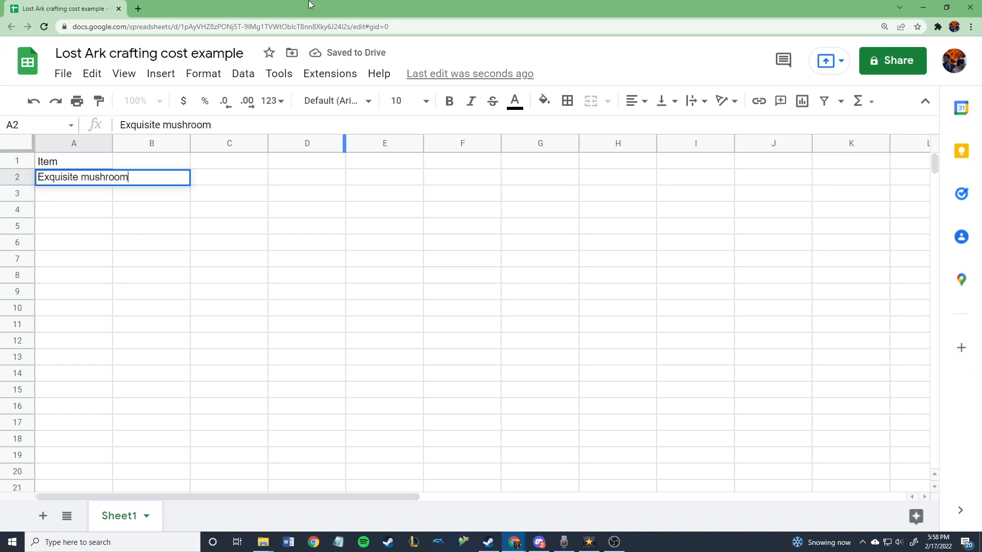
key(Return)
text(Fresh mushroom)
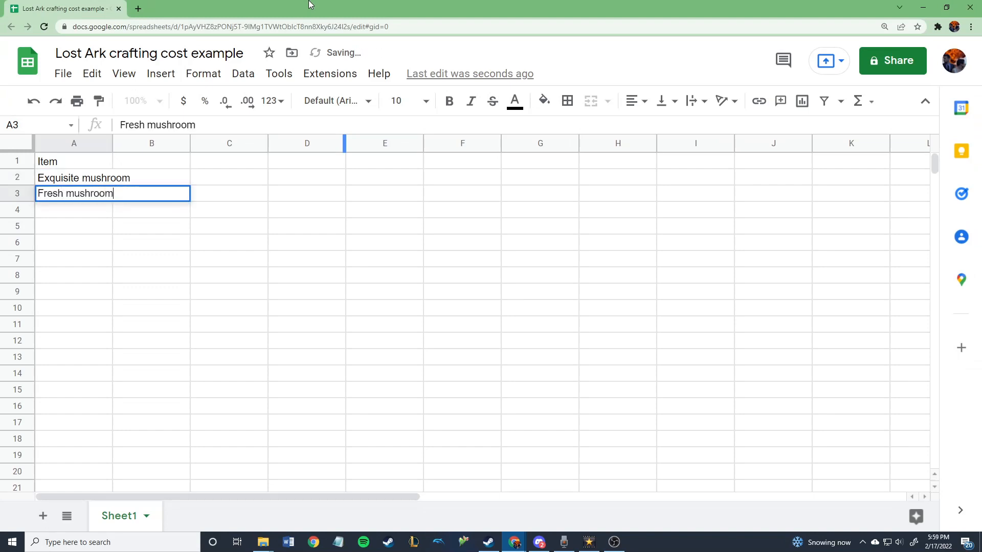
key(Return)
text(Rare relic)
key(Return)
text(Crude mushroom)
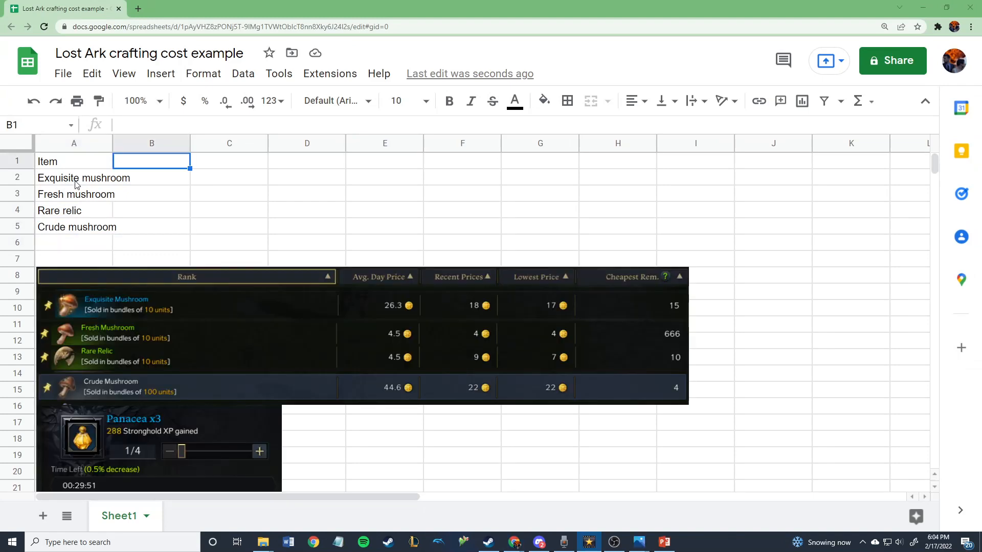
Add a 'Bundle price' column with values 17, 4, 7 and 22
text(Bundle price)
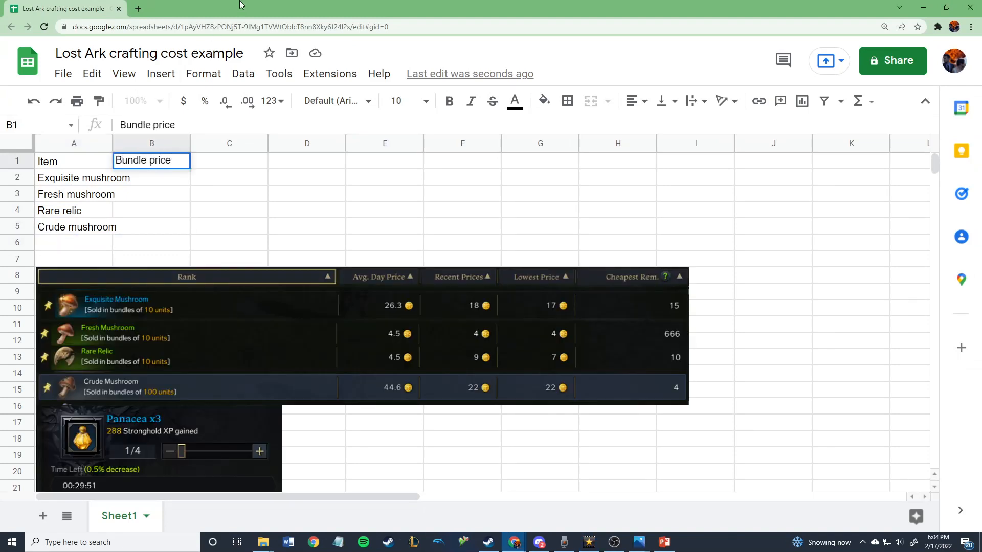
key(Return)
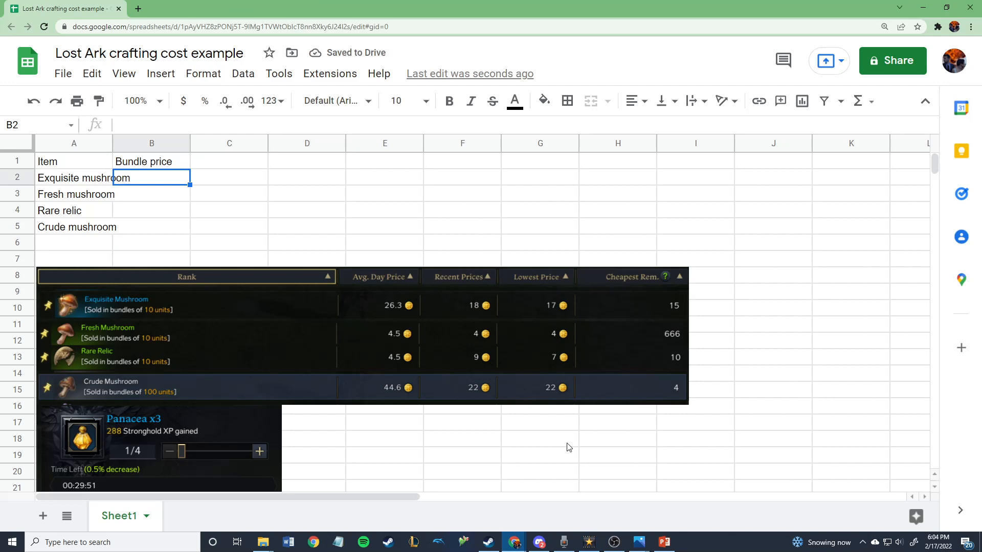
text(17)
key(Return)
text(4)
key(Return)
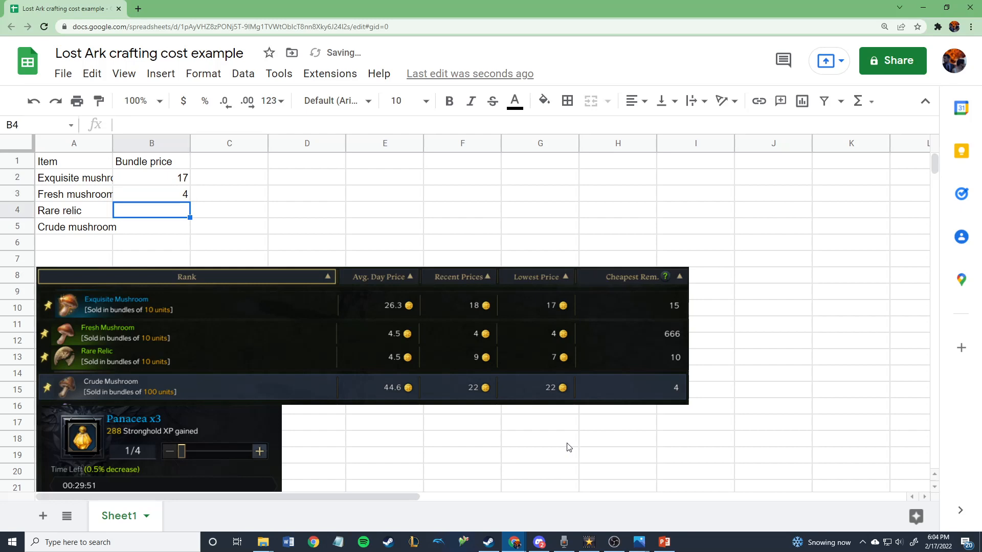
text(7)
key(Return)
text(22)
key(Return)
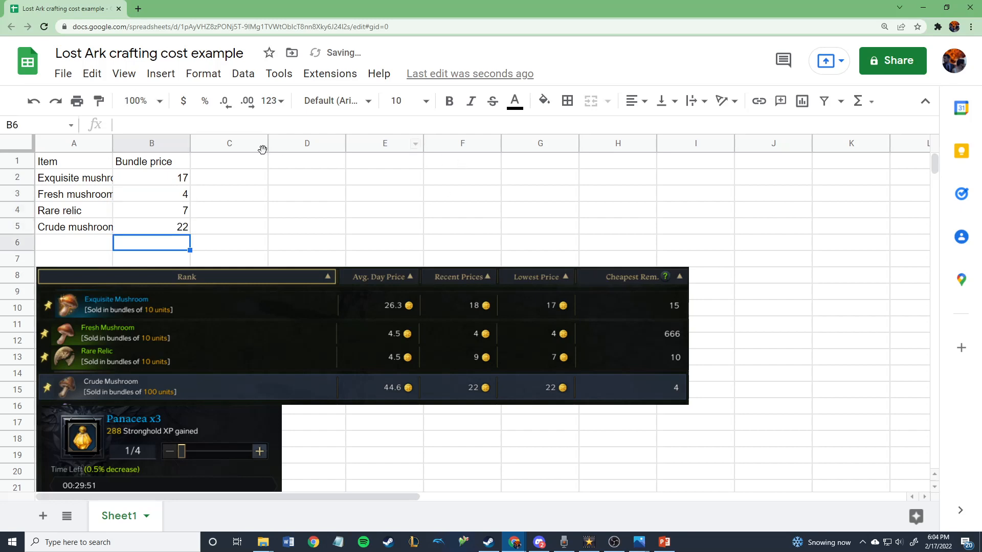
Enter 'Unit price' as the C1 header
click(251, 164)
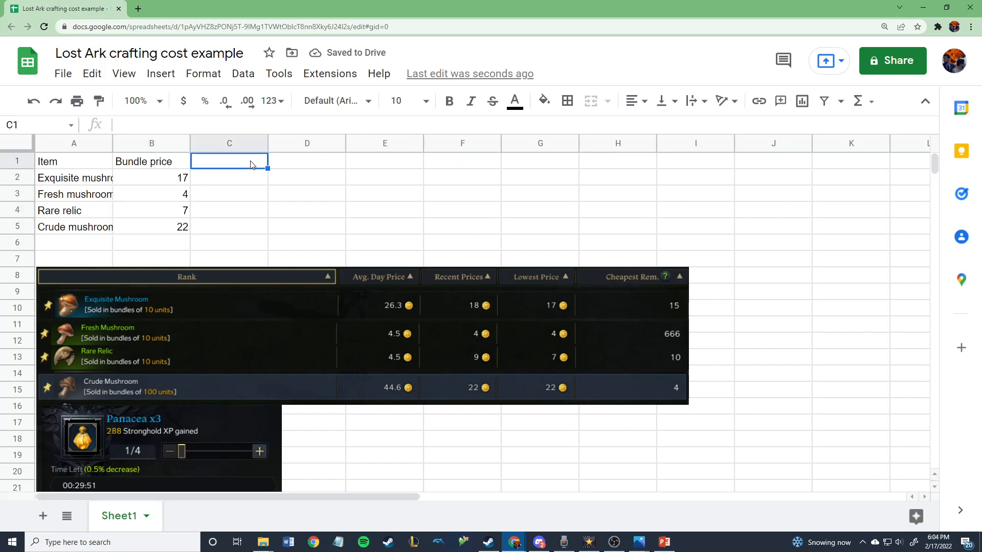
text(P)
key(BackSpace)
text(U)
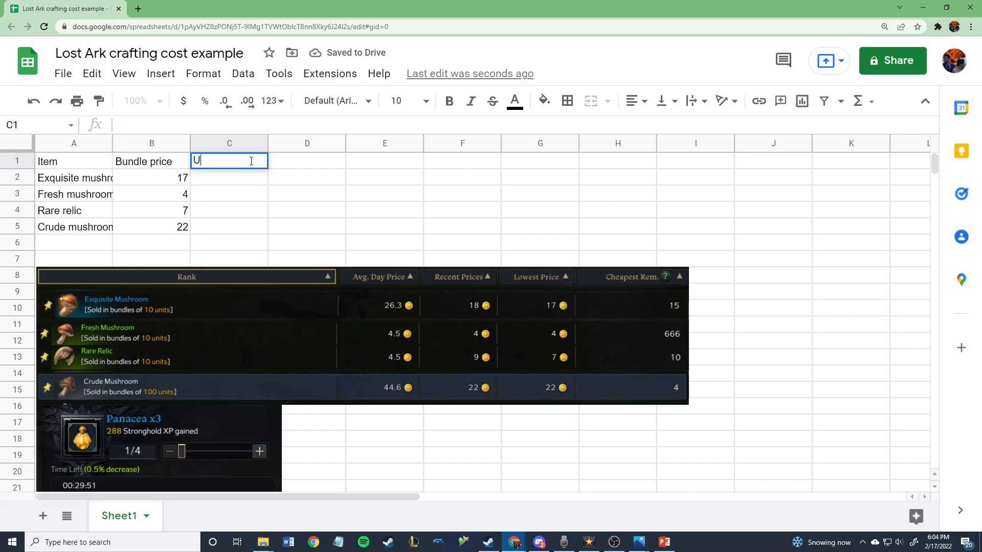
text(nit price)
key(Return)
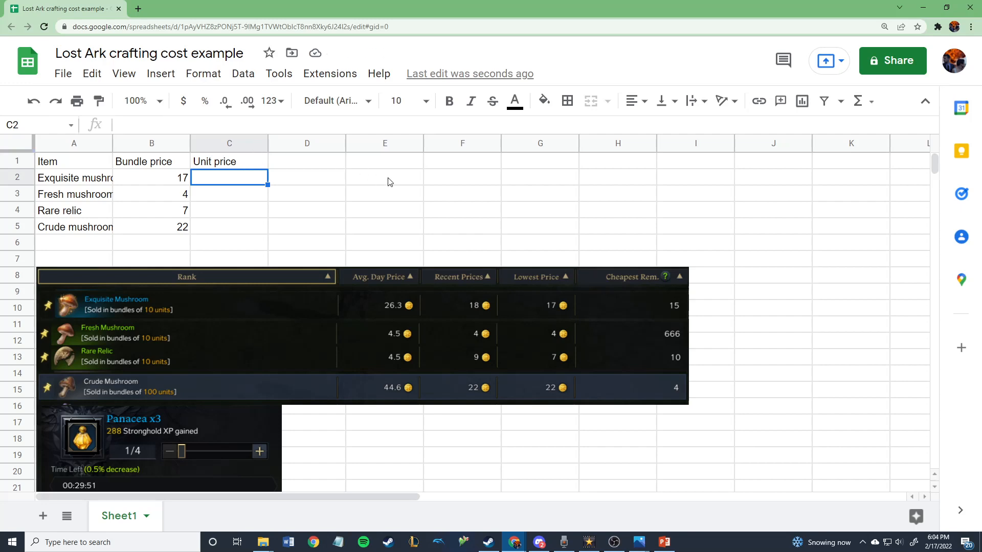
Put =B2/10 in C2 to show 1.7, declining the Auto Fill suggestion
text(=)
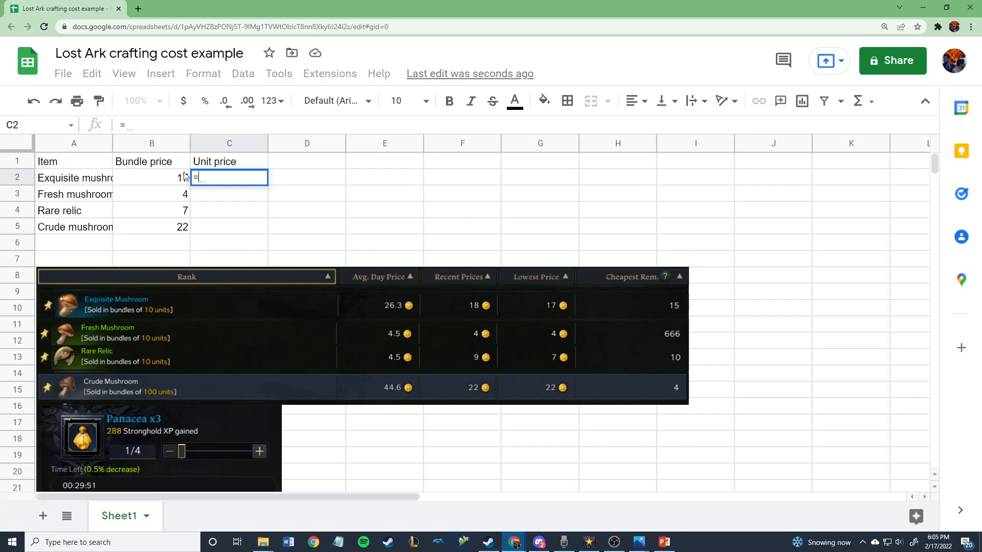
click(153, 178)
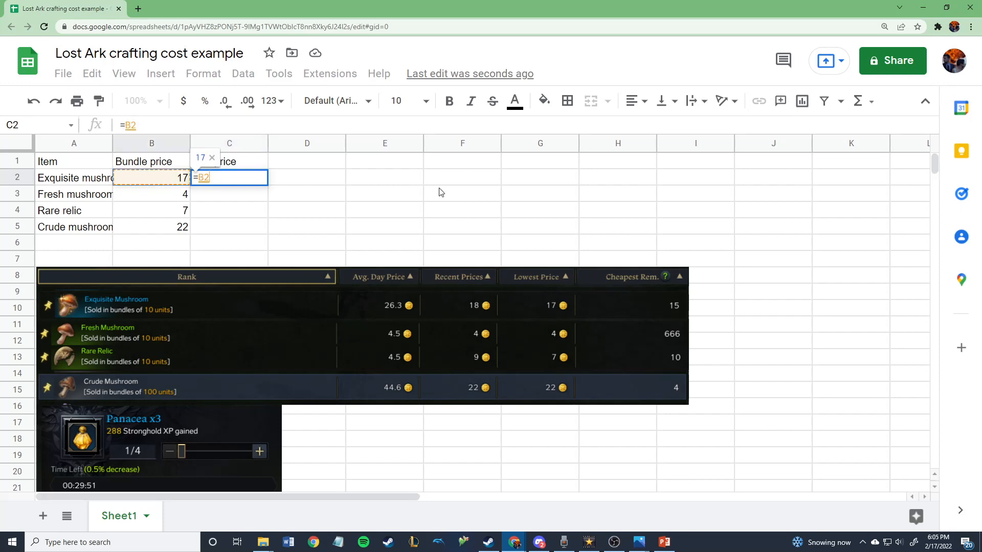
text(/10)
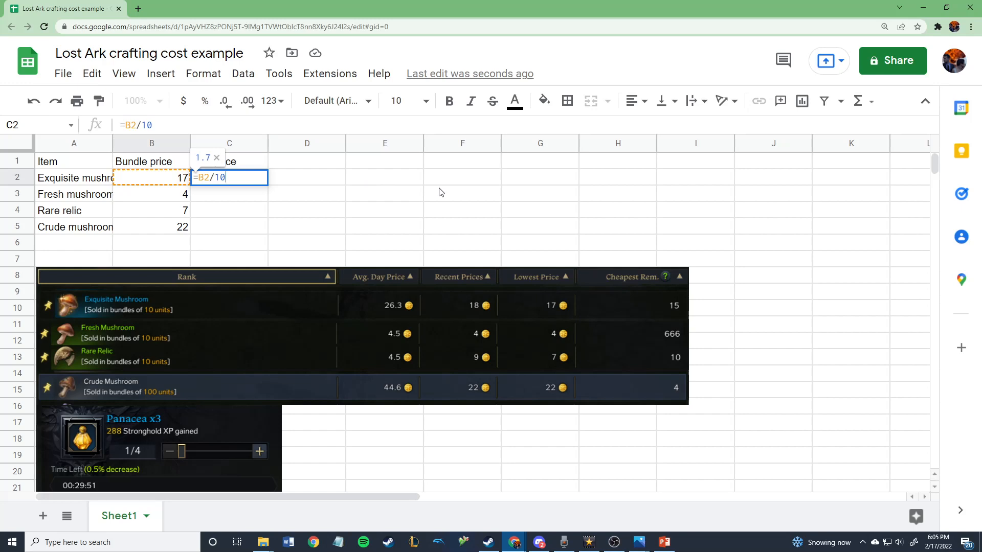
key(Return)
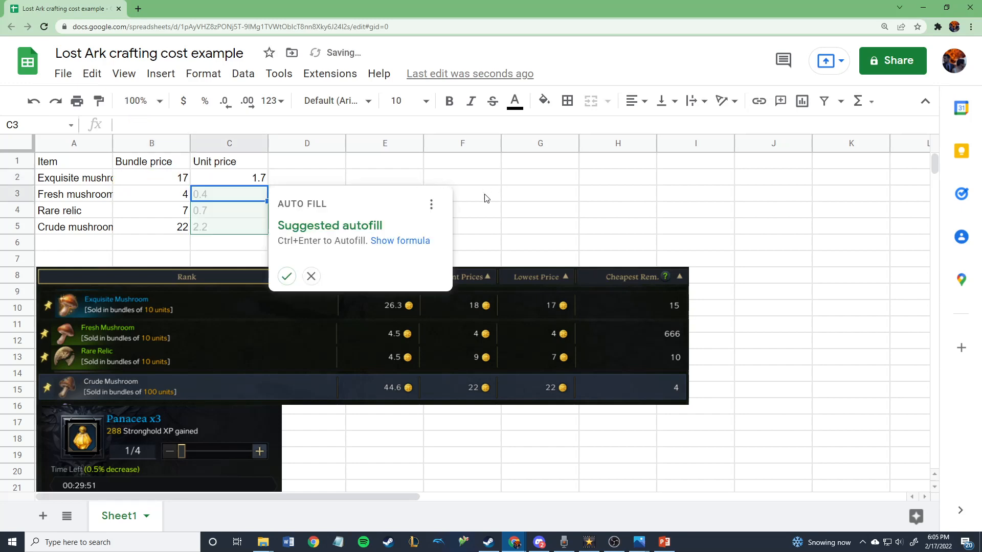
click(535, 228)
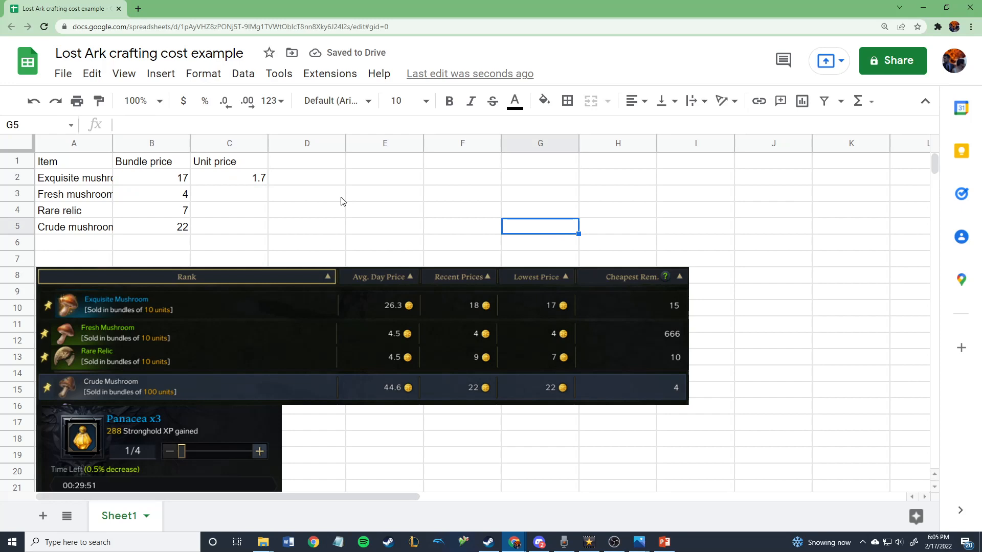
Copy the unit price formula down to C5 and change Crude mushroom's to =B5/100
click(234, 178)
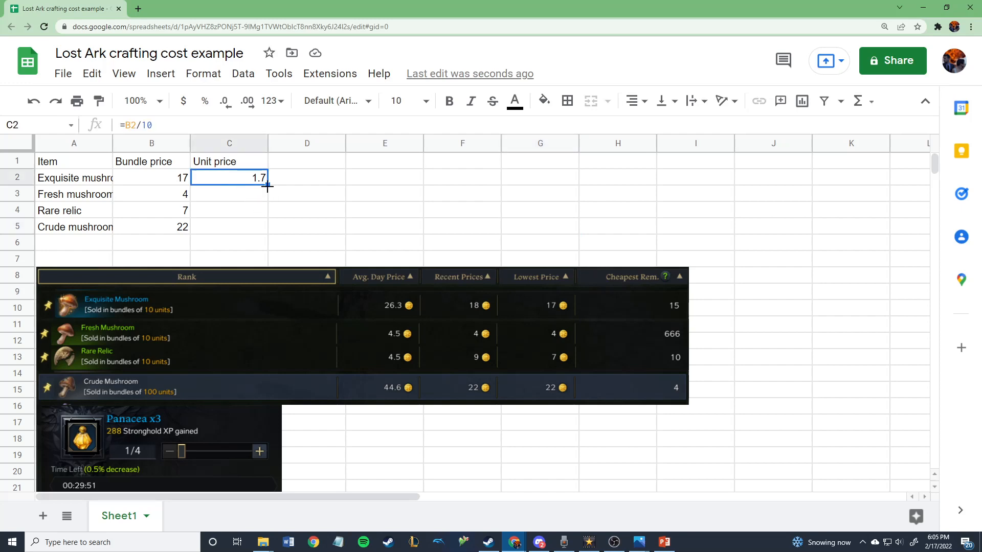
drag(267, 187, 265, 214)
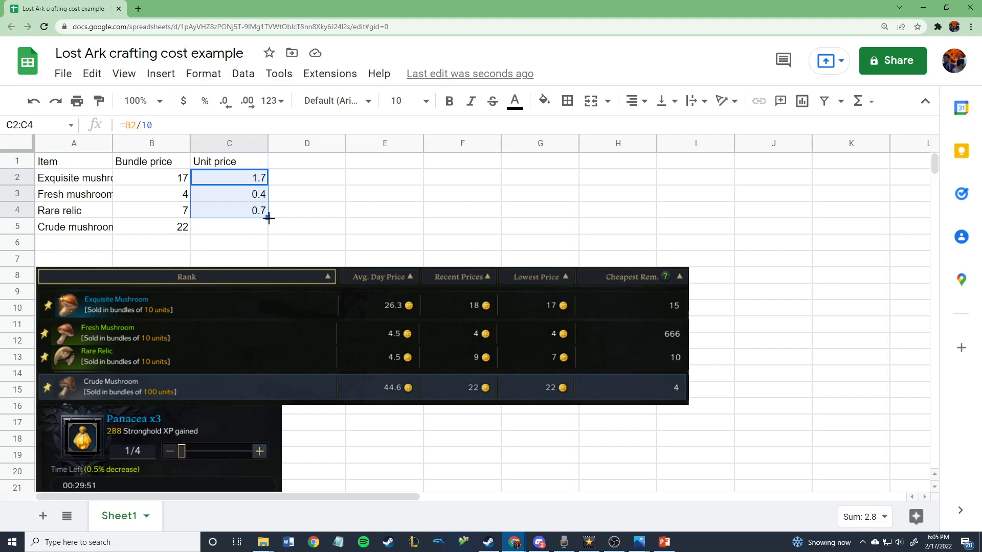
drag(269, 219, 270, 226)
click(335, 225)
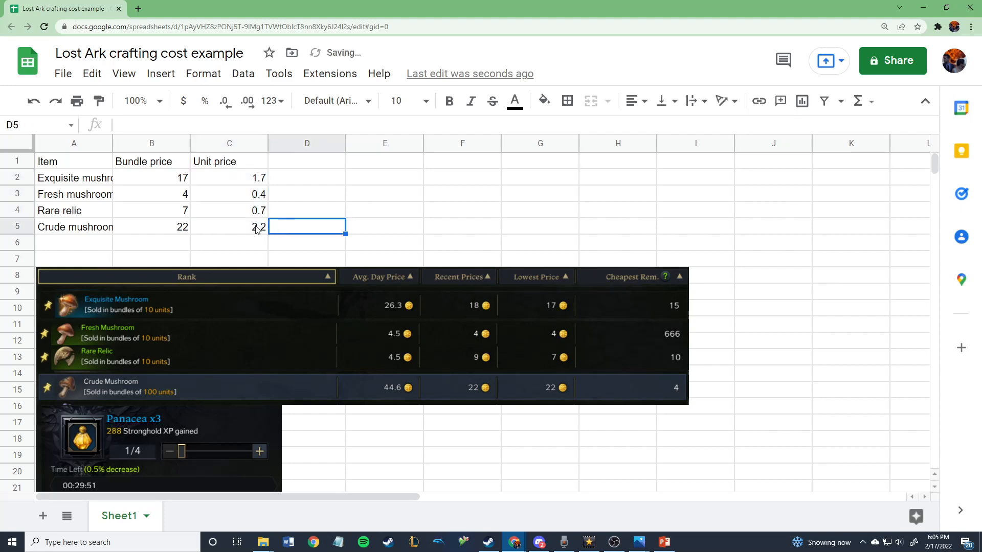
key(Left)
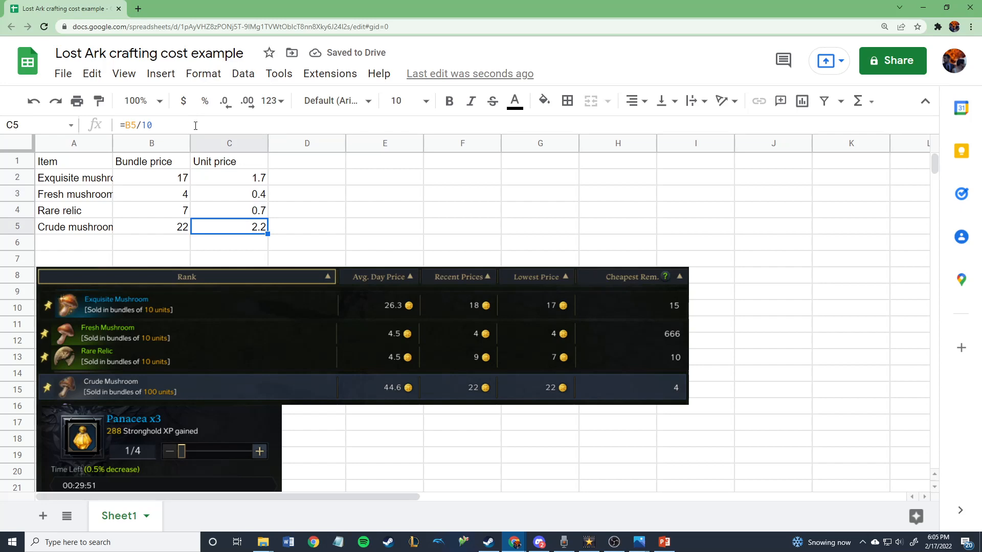
click(195, 125)
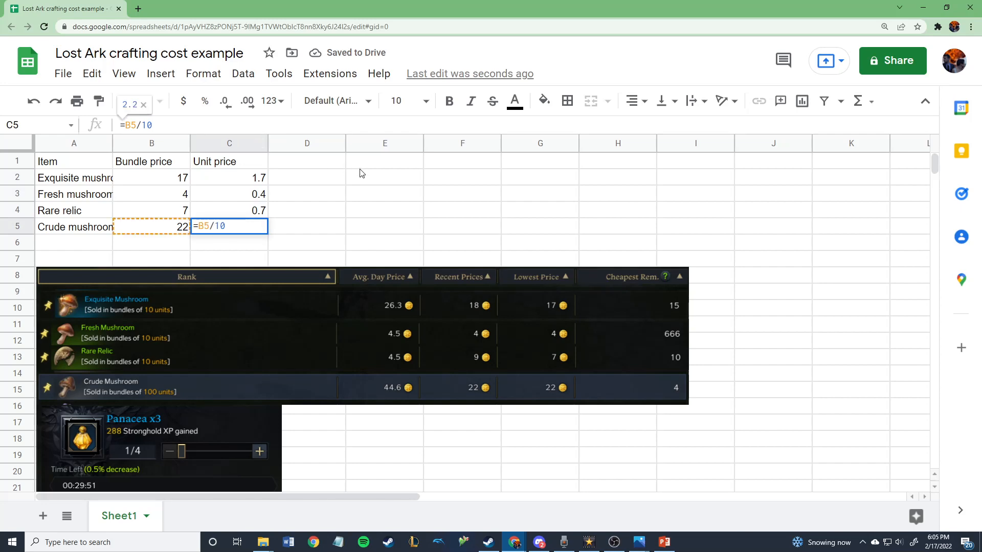
text(0)
key(Return)
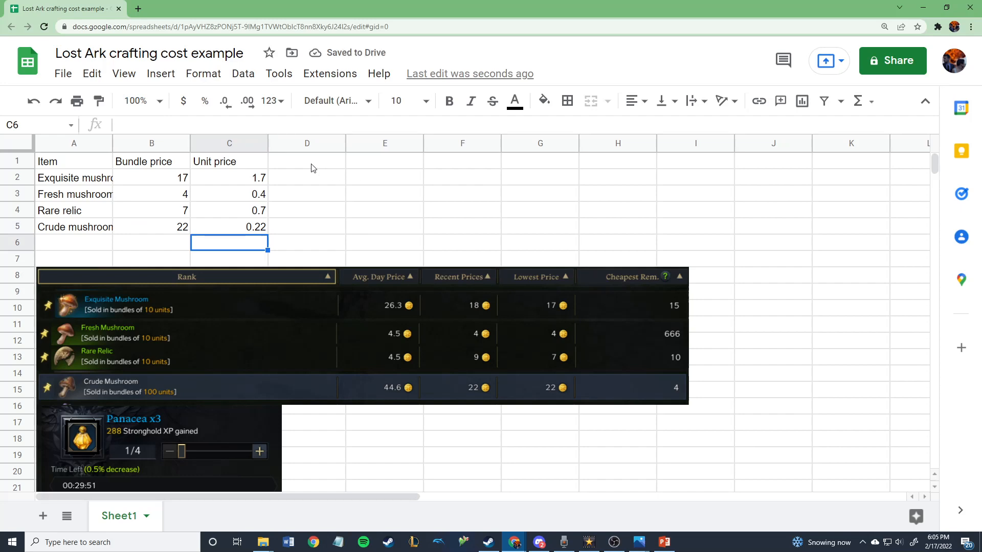
Enter 'Batch of 3 panaceas' as the E1 header
click(399, 161)
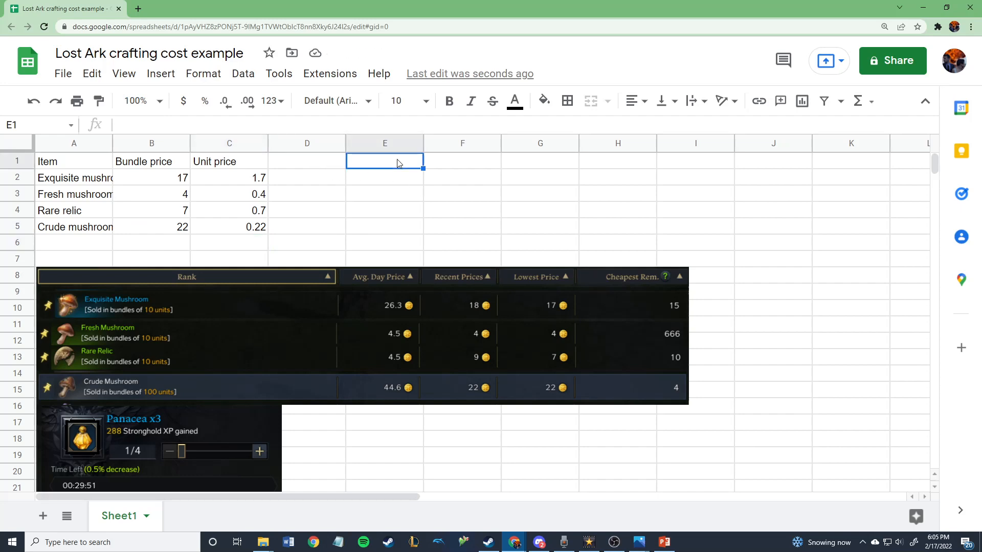
text(Batch of 3)
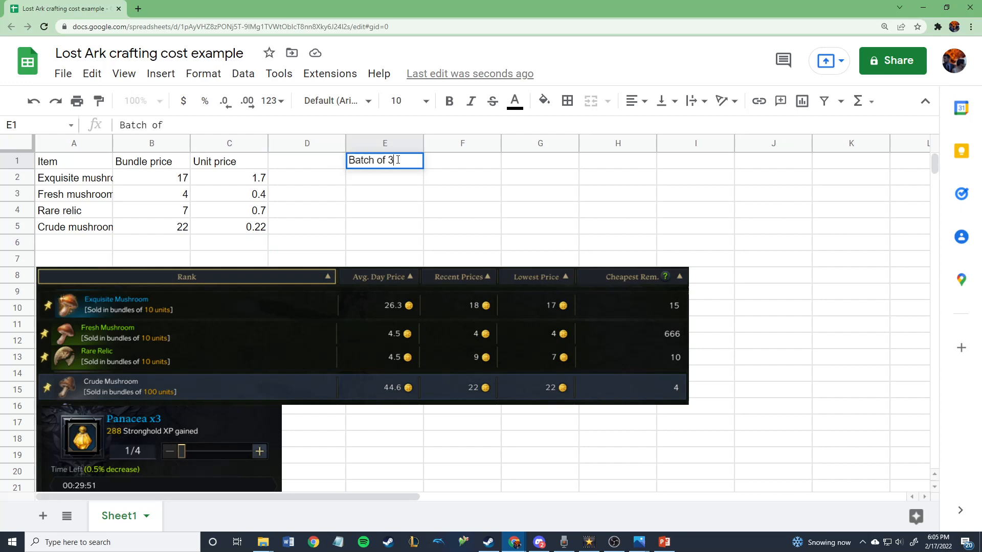
text( panaceas)
key(Return)
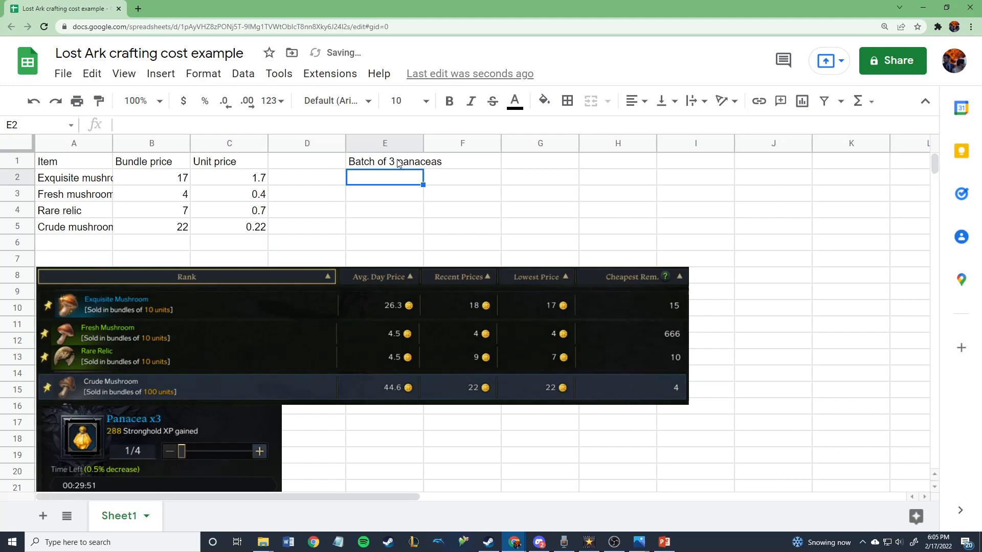
Enter =C2*4+C3*16+C4*5+C5*32+15 in E2, totalling 38.74
text(=)
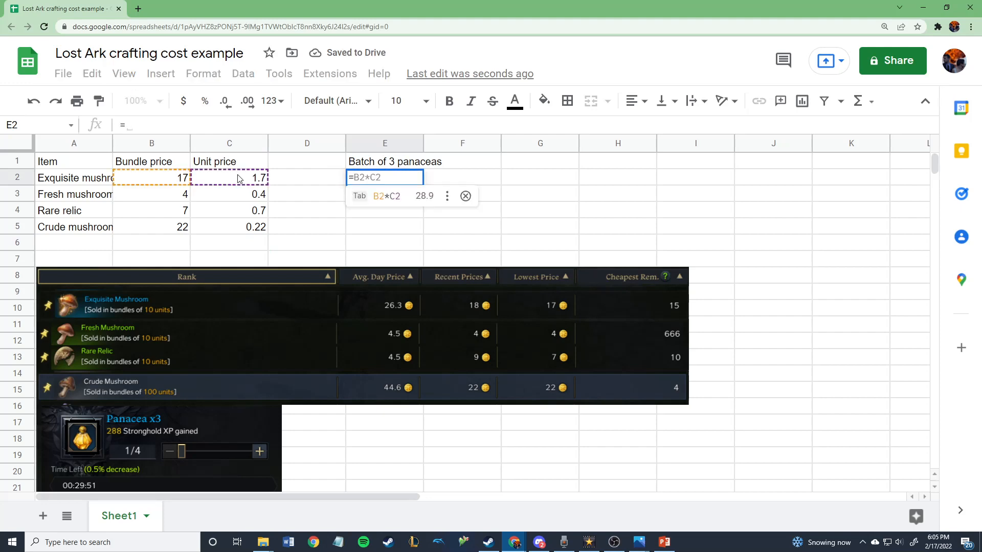
click(238, 180)
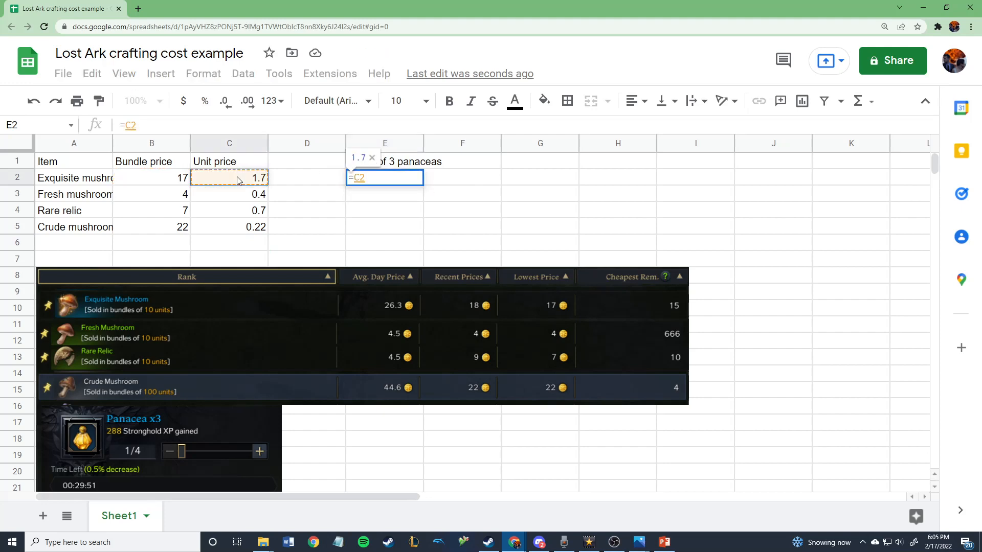
text(*4)
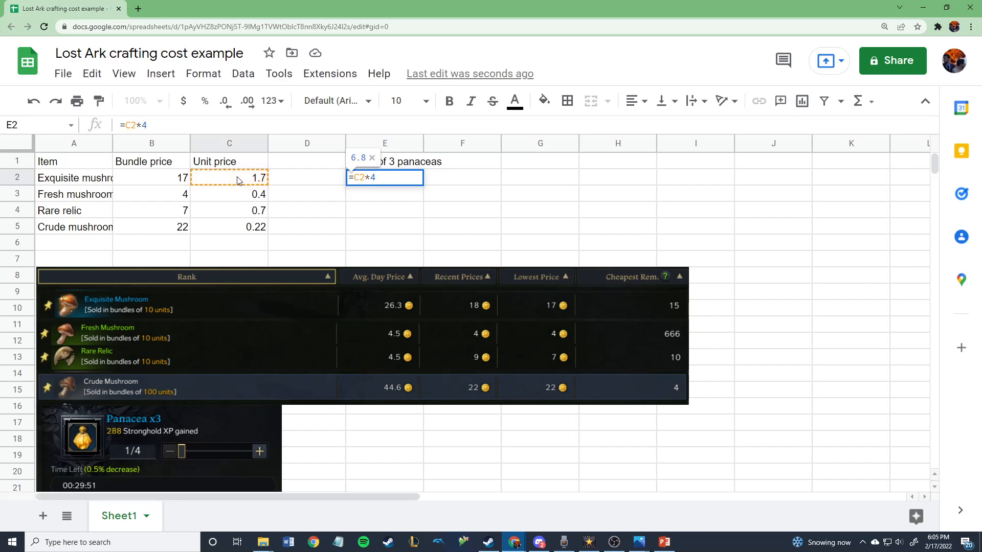
text(+)
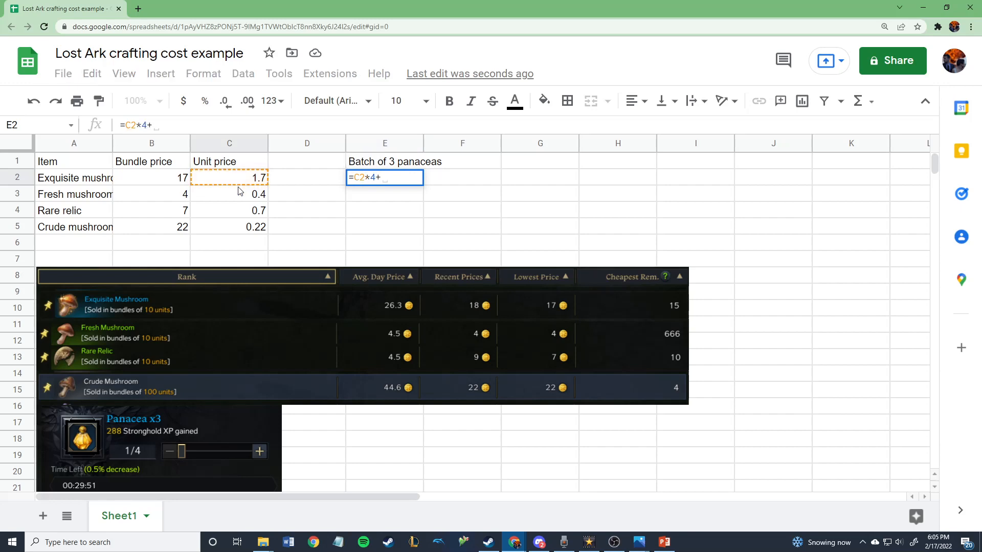
click(238, 195)
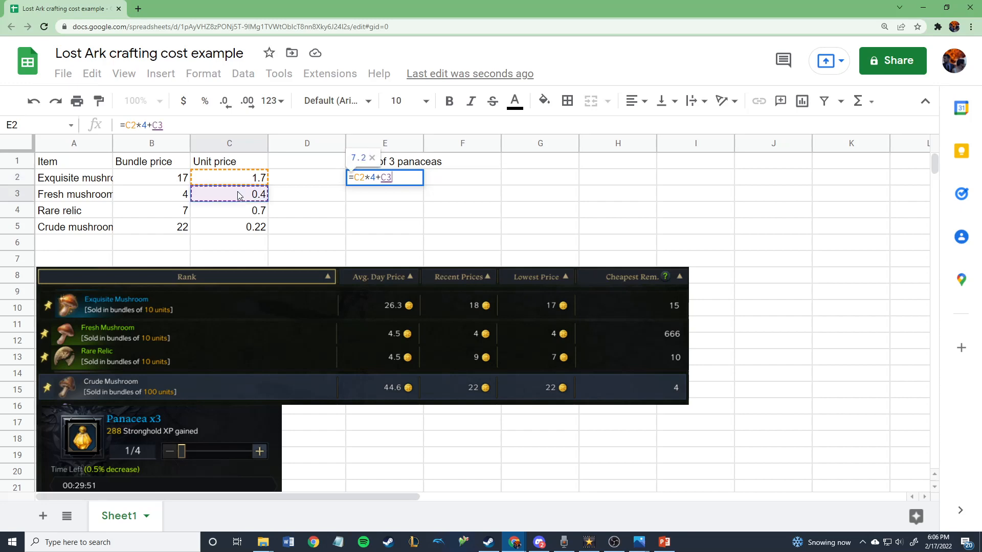
text(*16)
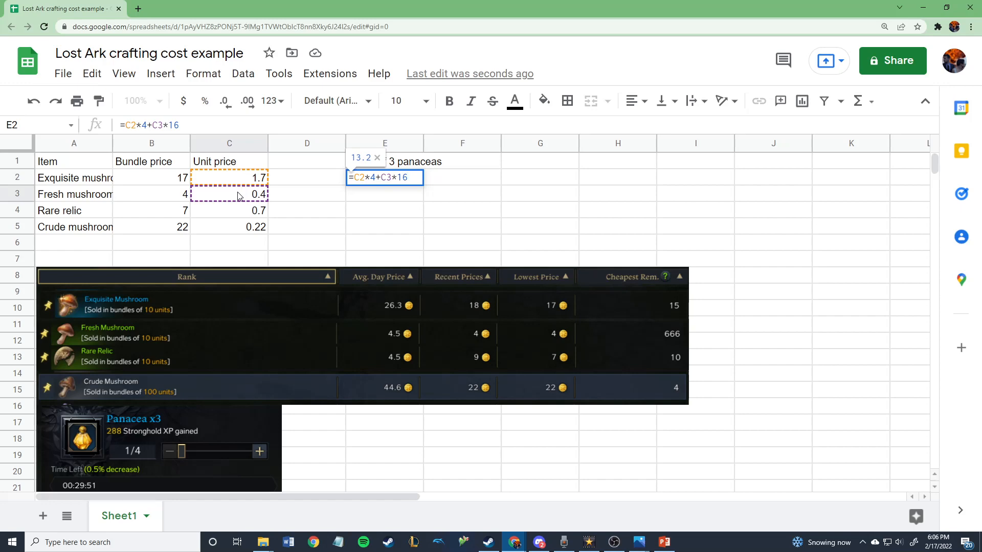
text(+)
click(231, 213)
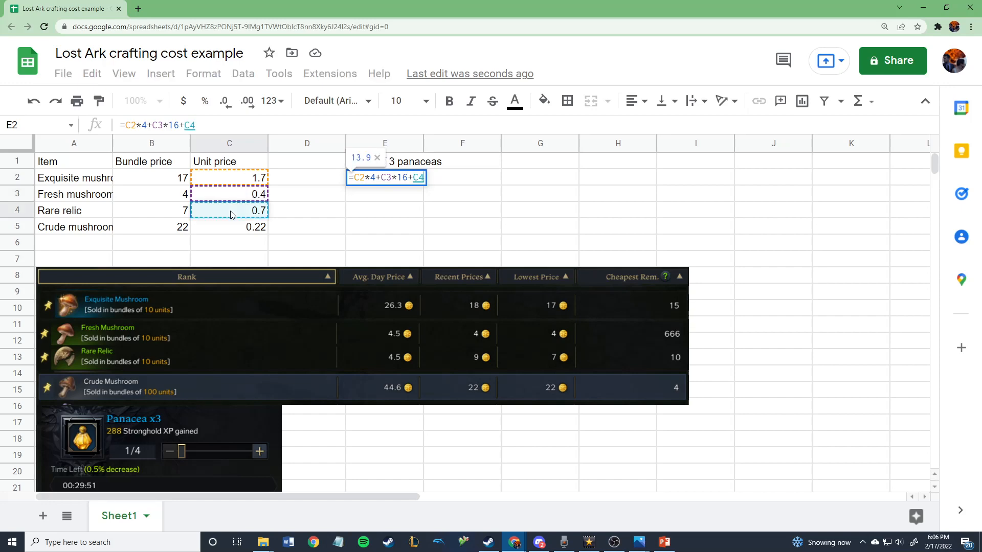
text(*5+)
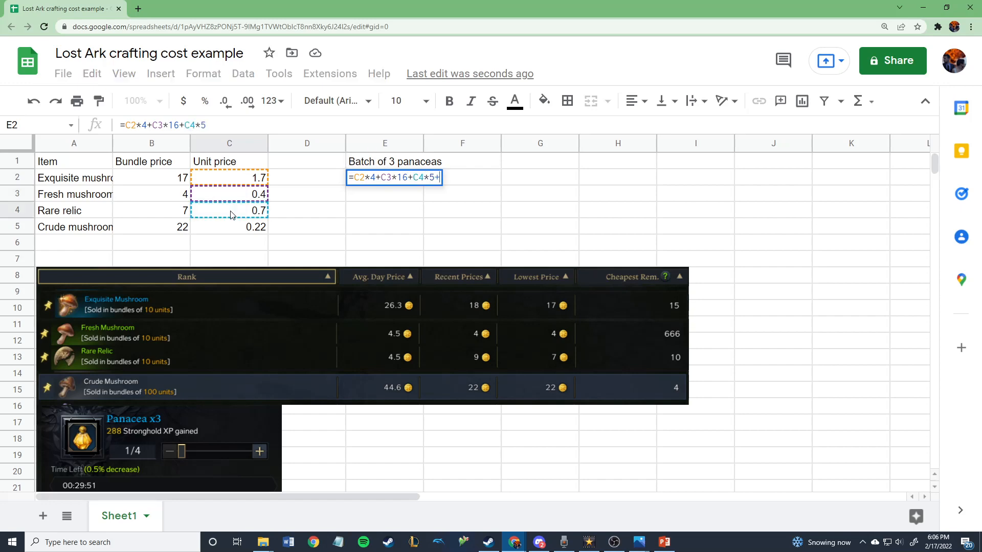
click(235, 229)
text(*32)
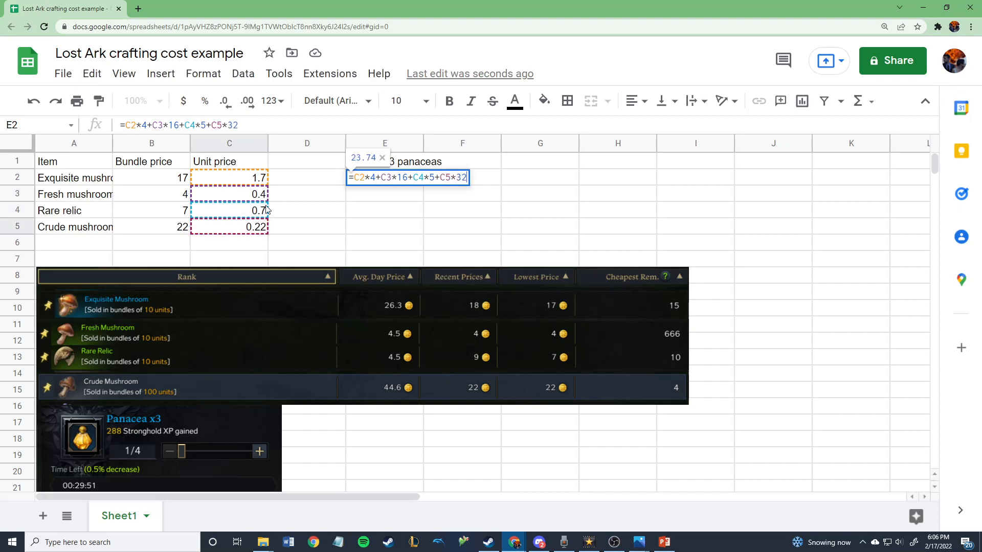
text(+15)
key(Return)
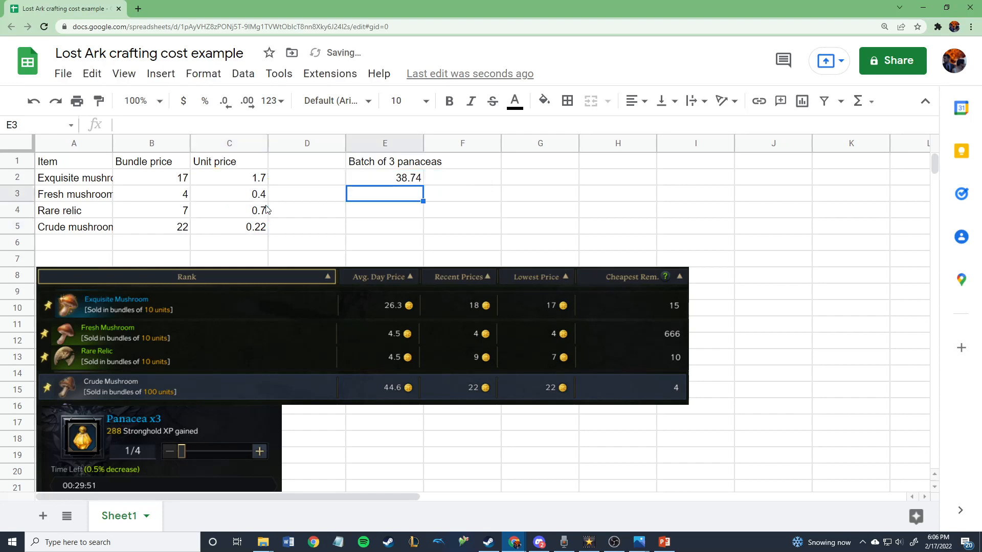
Enter 'Cost per unit produced' as the G1 header
click(541, 165)
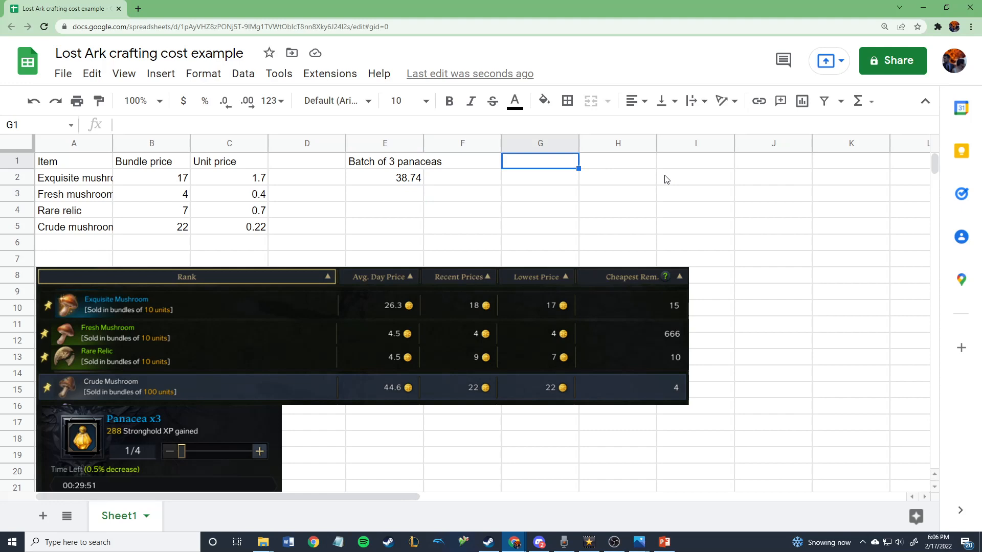
text(Cost per unjit)
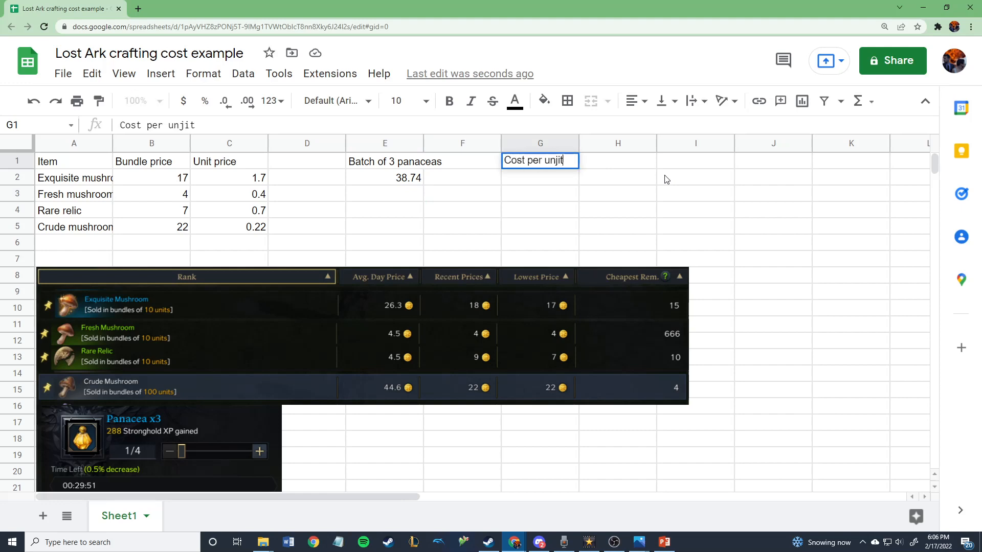
key(BackSpace)
key(BackSpace)
key(BackSpace)
text(it produced)
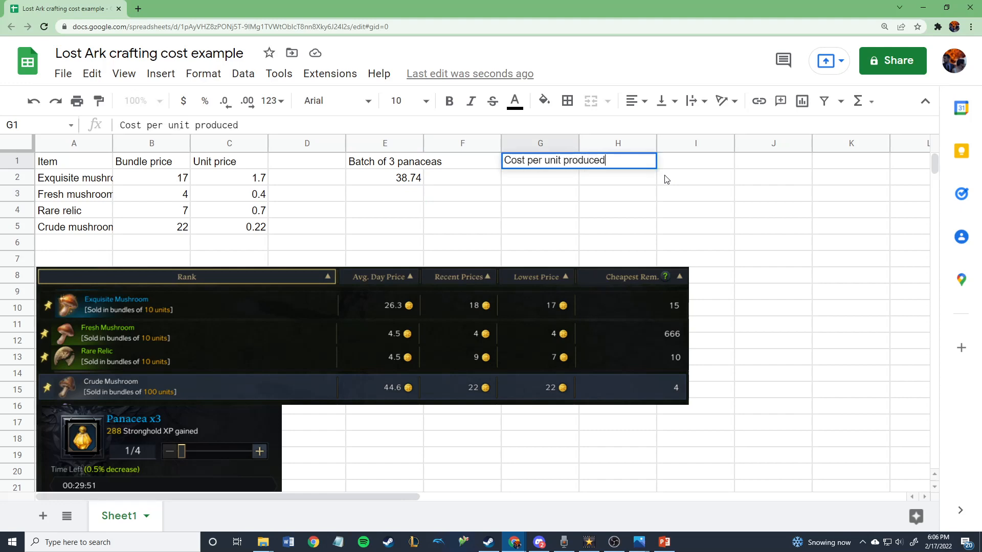
key(Return)
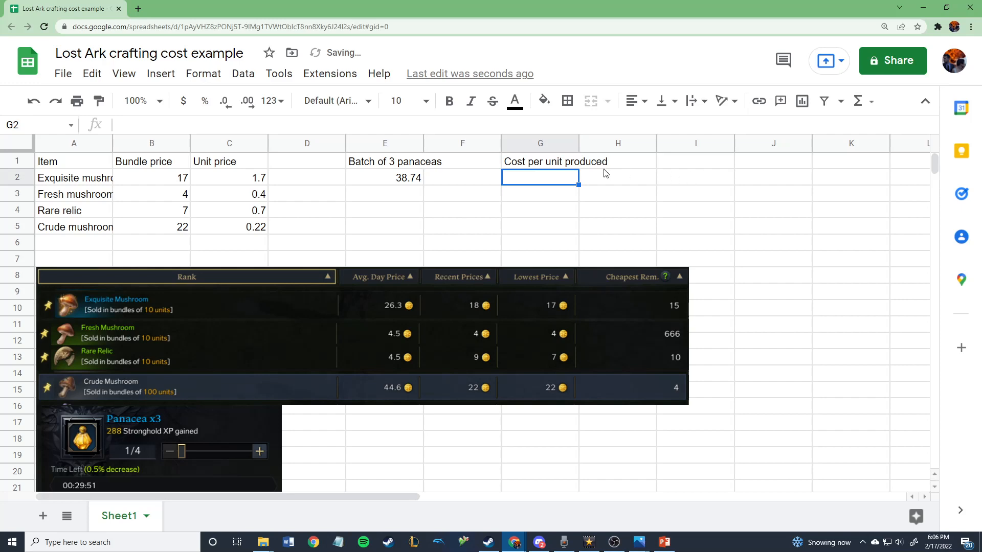
Enter =E2/3 in G2, giving 12.91333333
text(=)
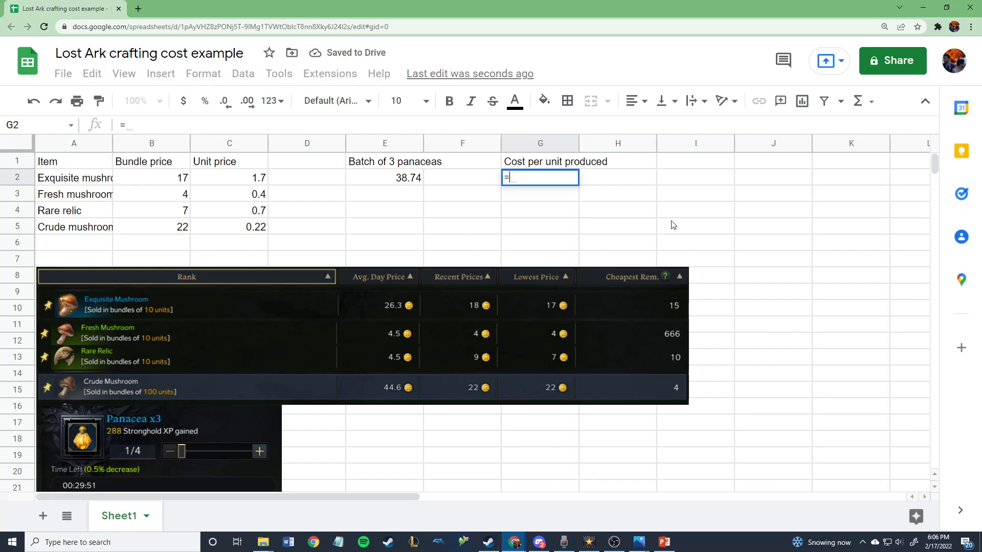
click(399, 180)
text(/)
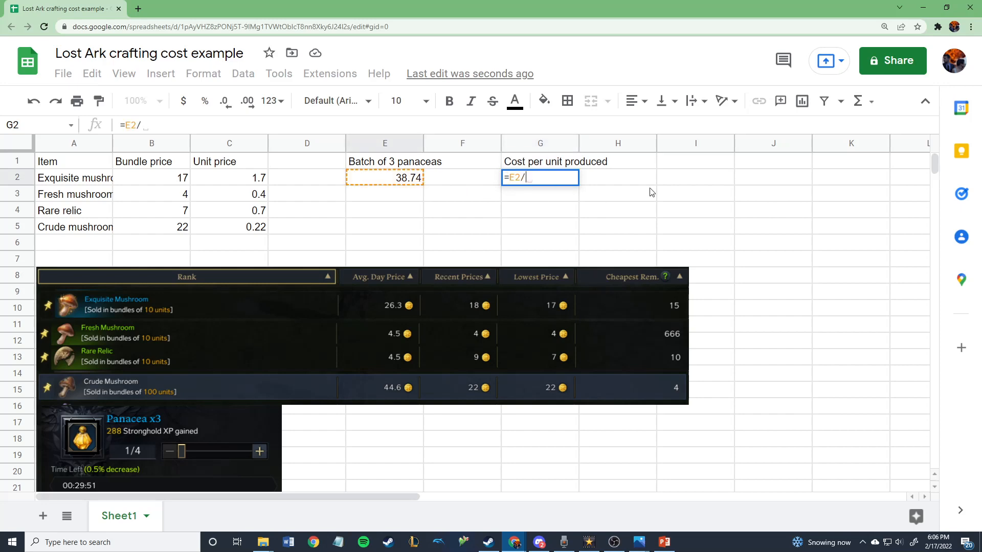
text(3)
key(Return)
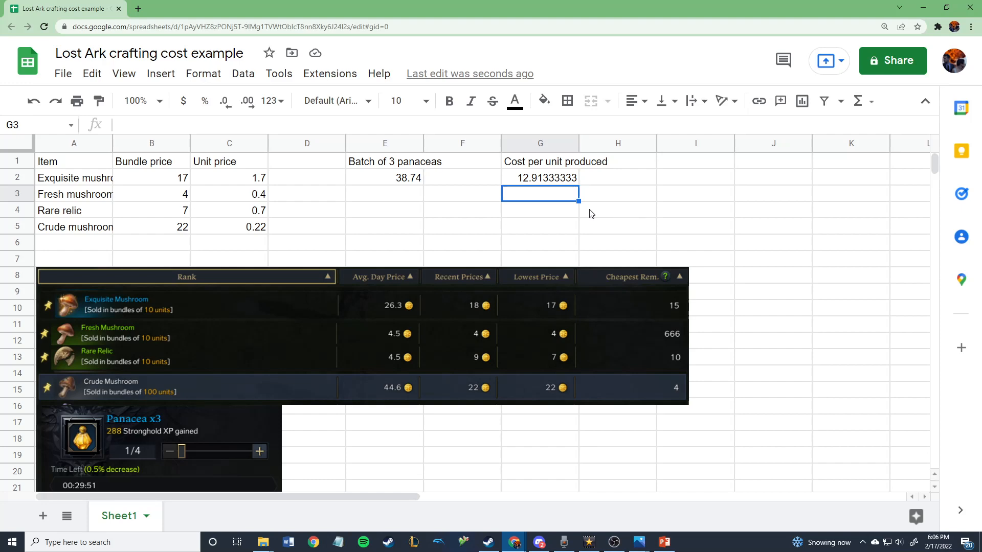
Change the Exquisite mushroom bundle price in B2 to 34
click(150, 180)
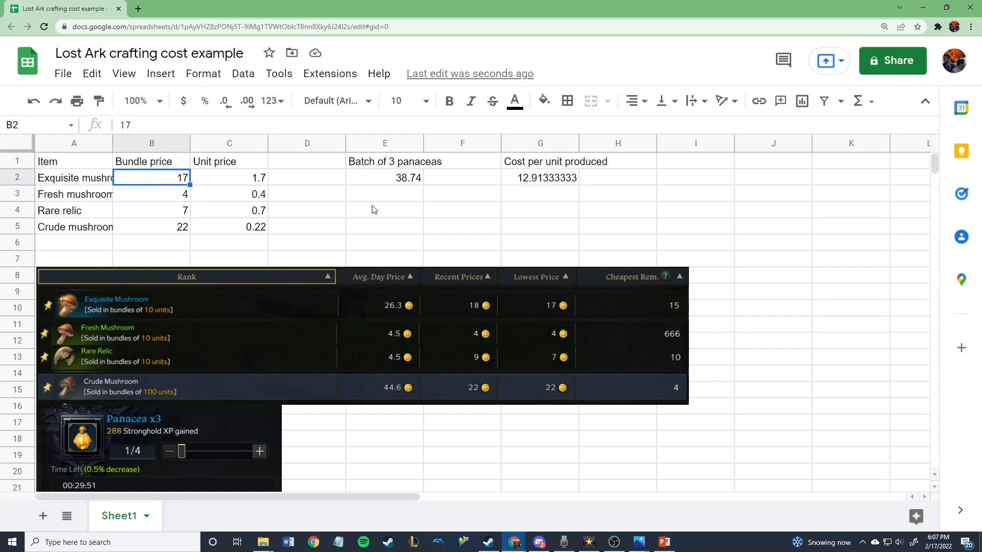
text(34)
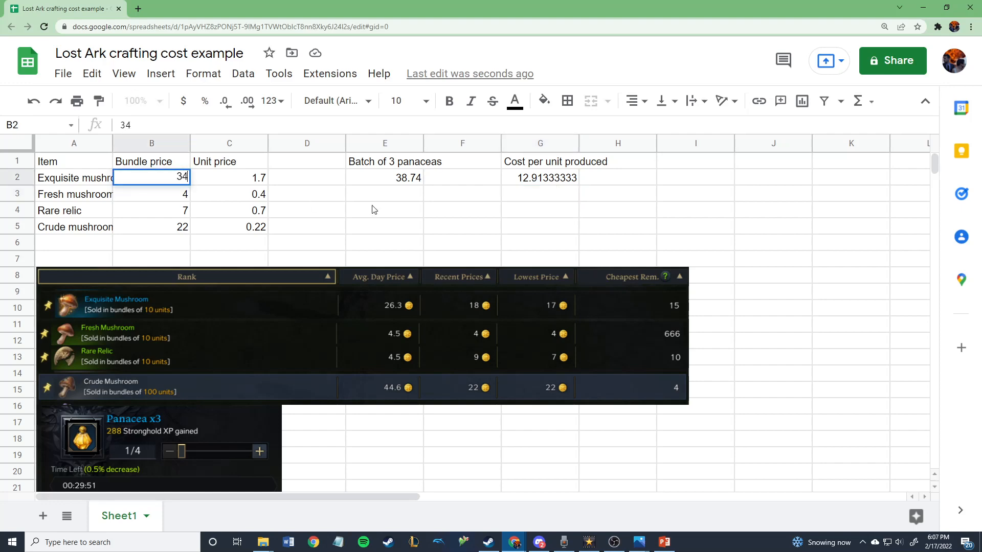
key(Return)
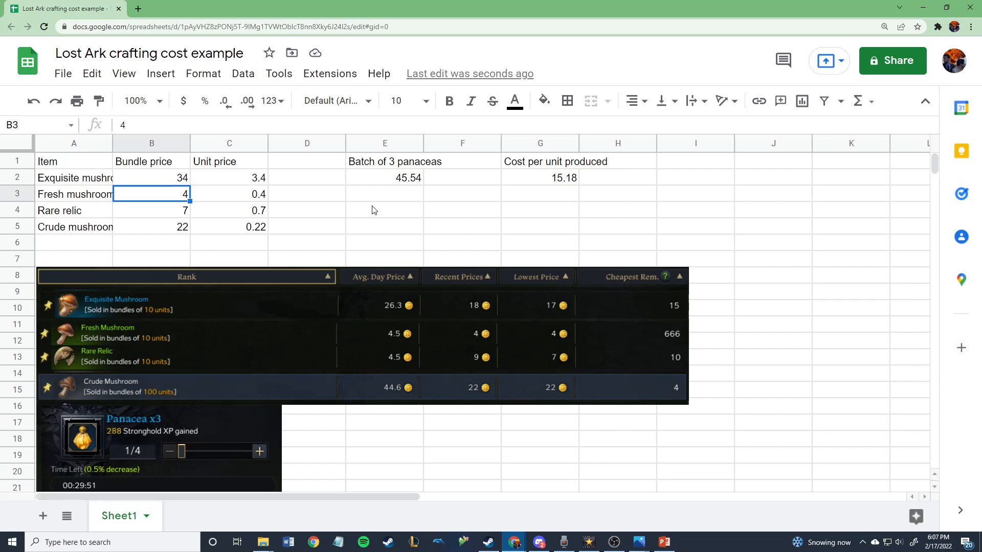
click(374, 209)
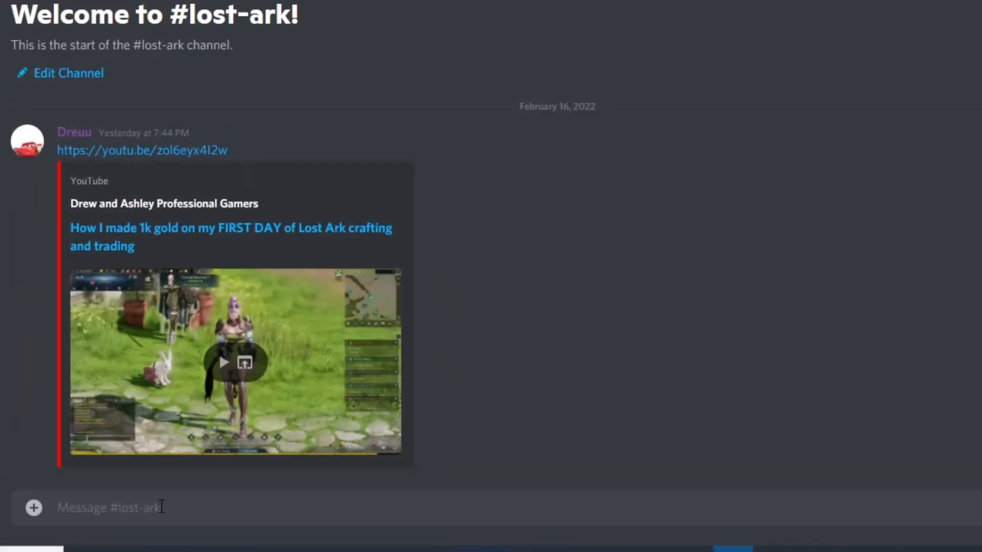
Send 'here is the spreadsheet from the video…' with the pasted sheet link in #lost-ark
text(here is)
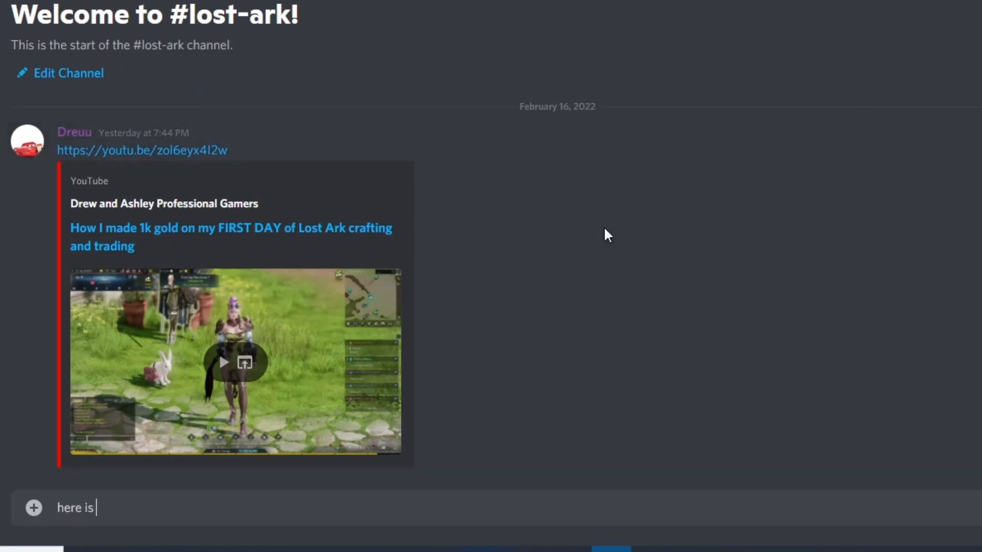
text( the spreadshe)
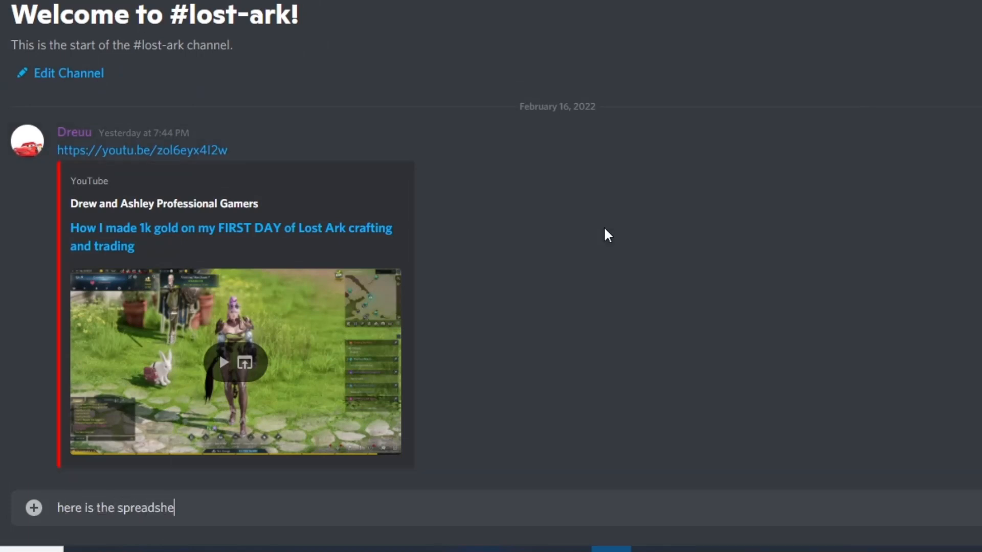
text(et from the vide)
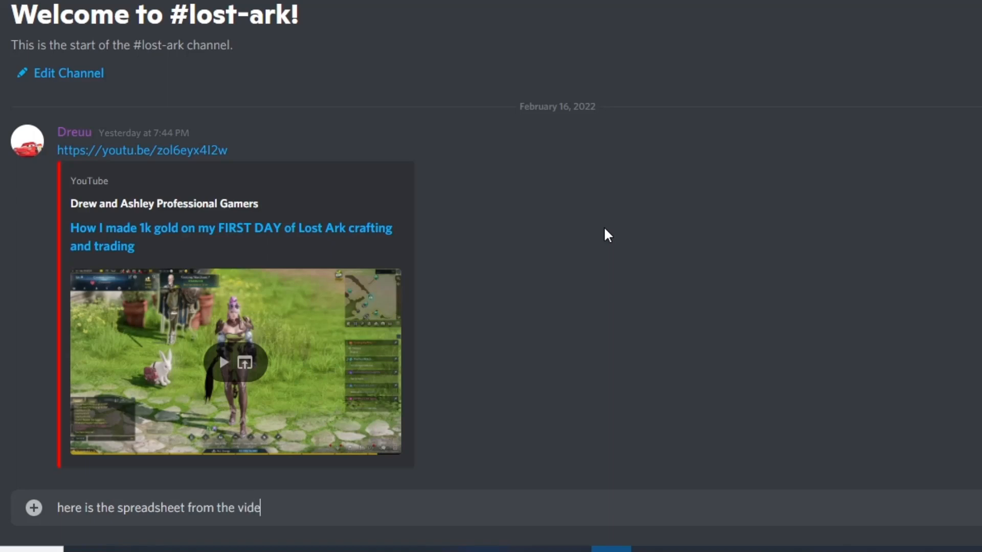
text(o, in case you want )
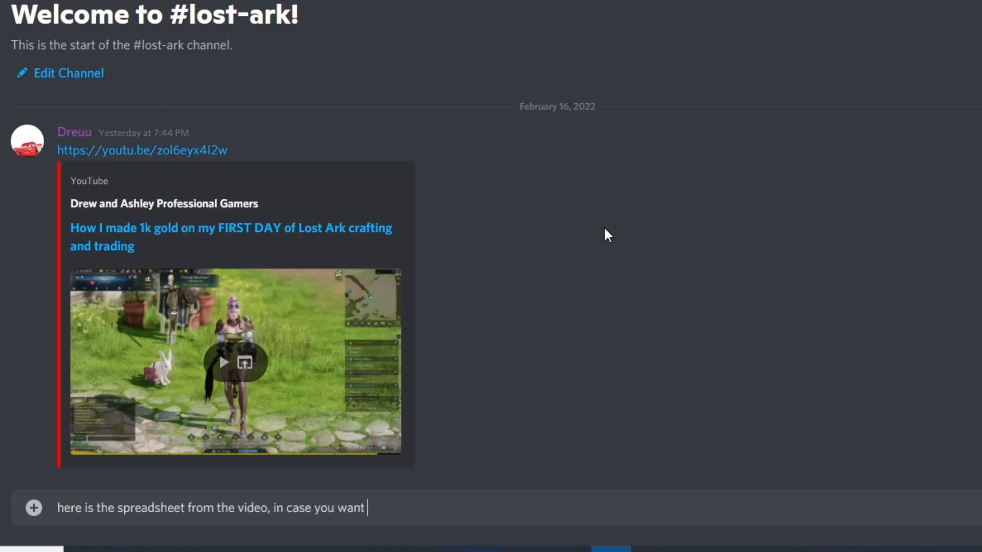
text(to look at it or download a copy for you)
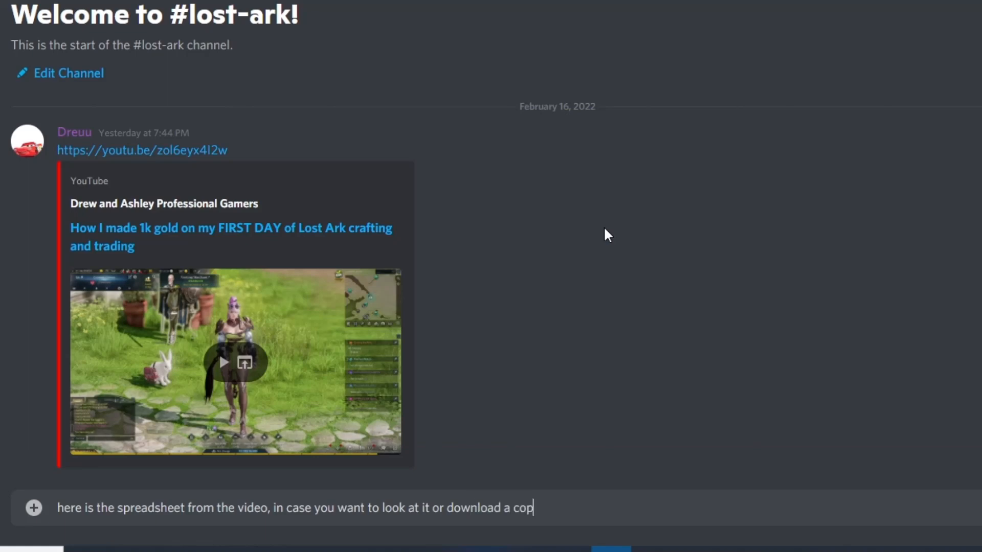
text(f!)
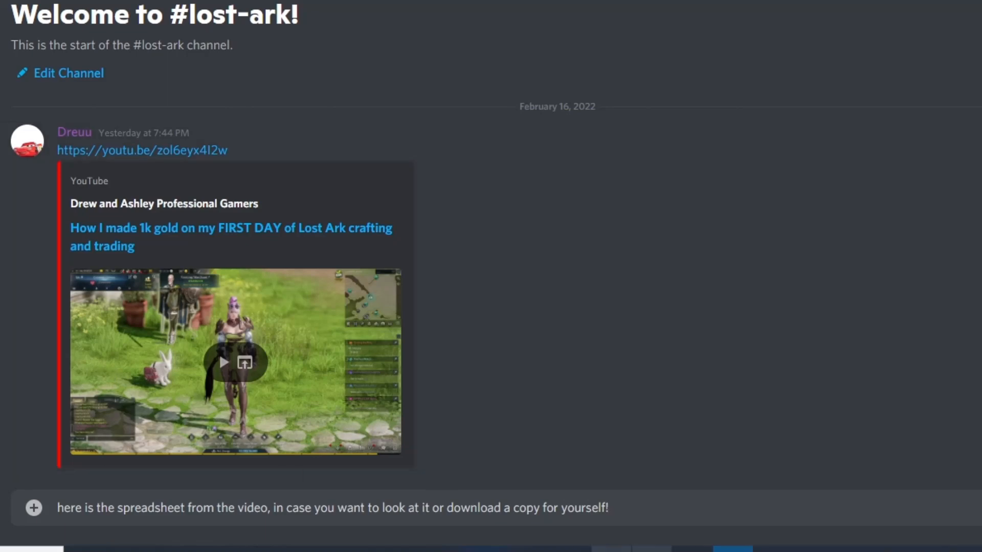
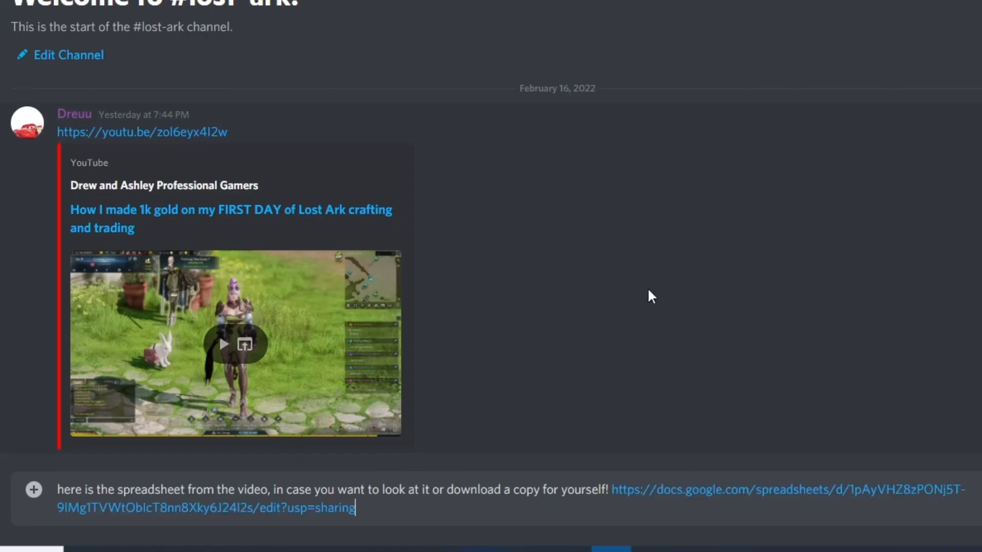
key(Return)
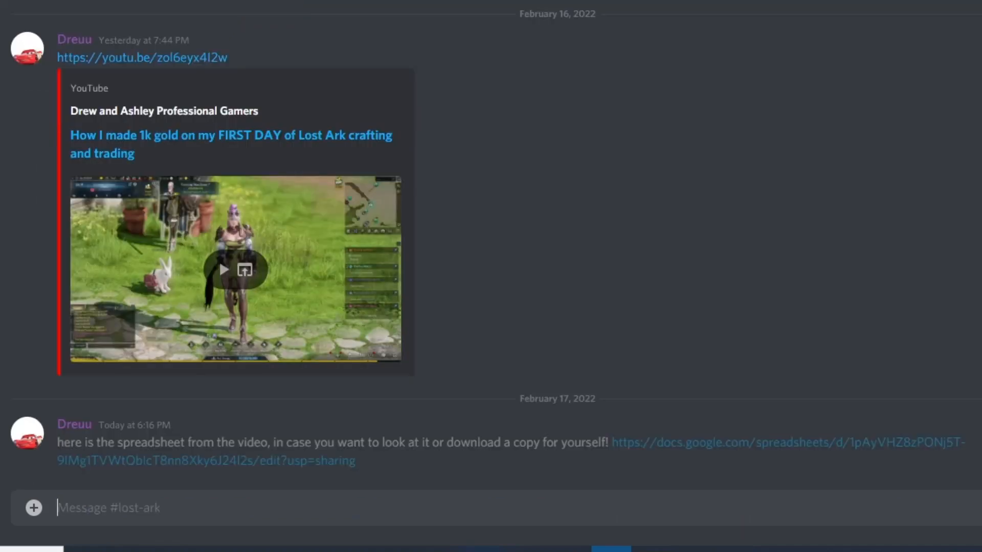